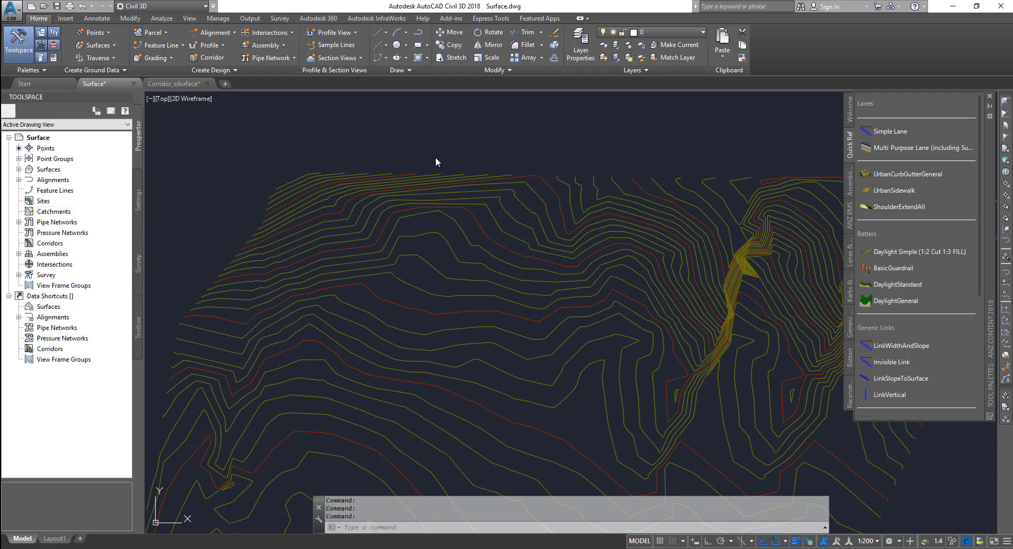
Step: Expand the Feature Line dropdown in the Home tab's Create Design panel
{"action": "left_click", "coordinate": [182, 47]}
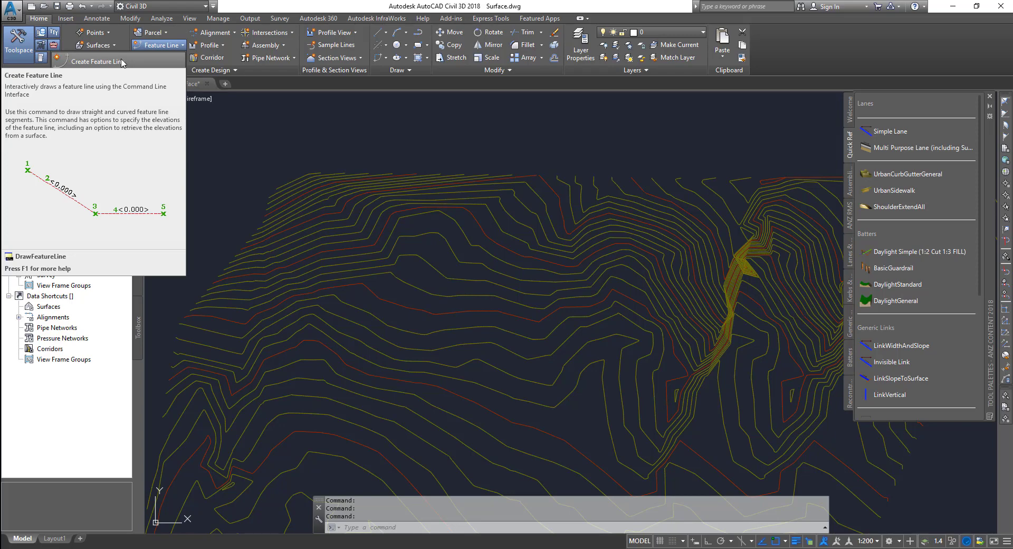
Step: Start the Create Feature Line command from the Feature Line dropdown
{"action": "left_click", "coordinate": [302, 135]}
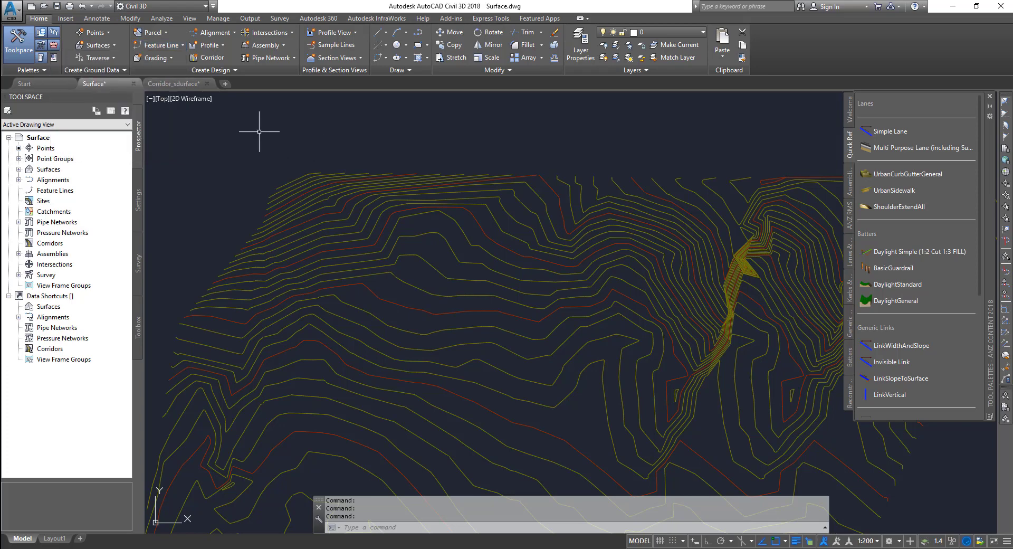
{"action": "left_click", "coordinate": [161, 45]}
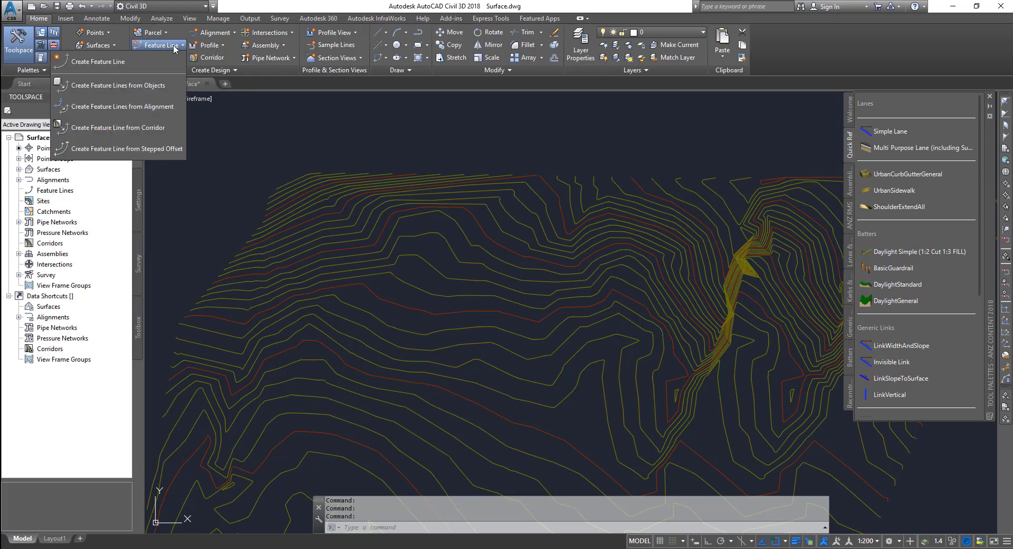
{"action": "left_click", "coordinate": [116, 64]}
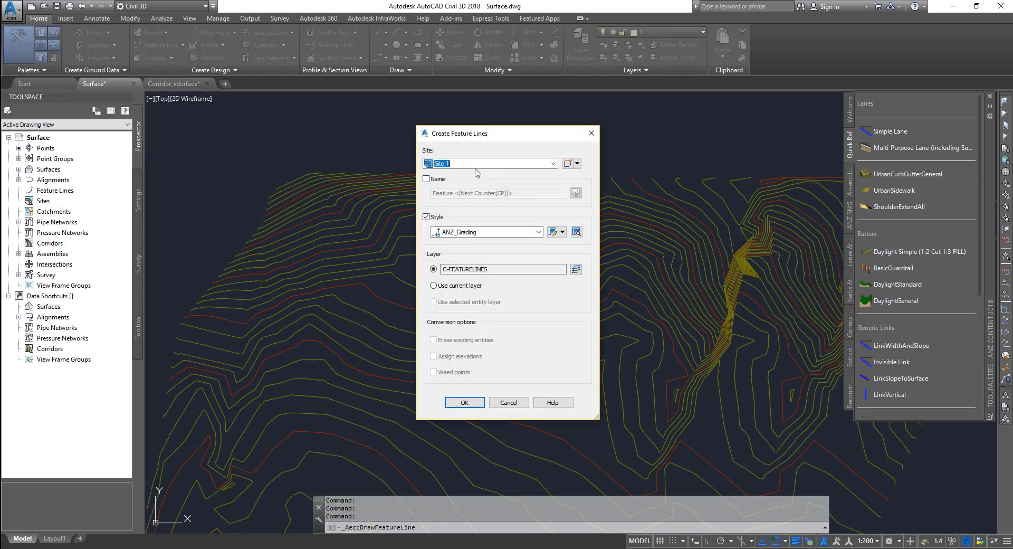
Step: Move the Create Feature Lines dialog aside and choose Site 1, then switch to <None>
{"action": "left_click_drag", "start_coordinate": [494, 139], "coordinate": [409, 141]}
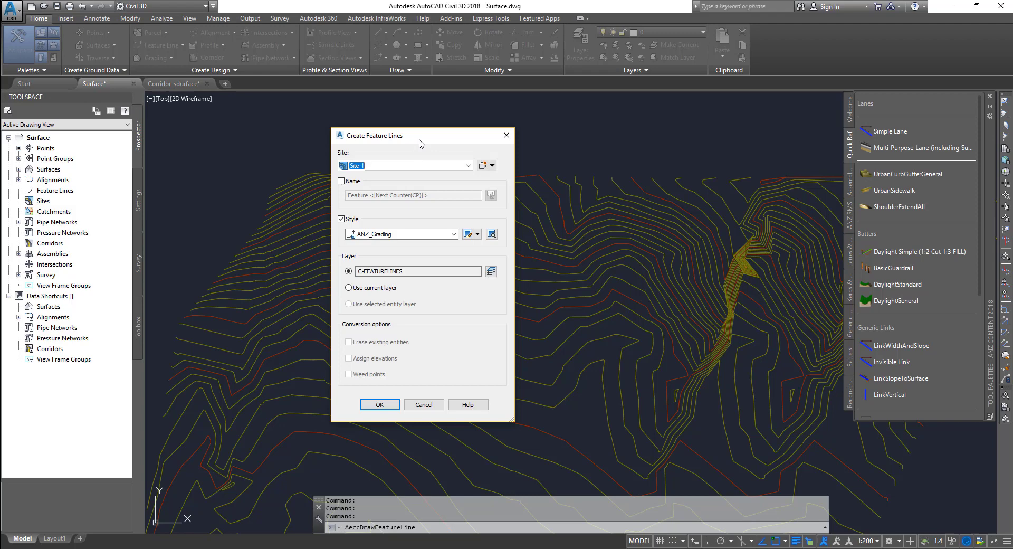
{"action": "left_click_drag", "start_coordinate": [396, 135], "coordinate": [368, 116]}
{"action": "left_click", "coordinate": [359, 147]}
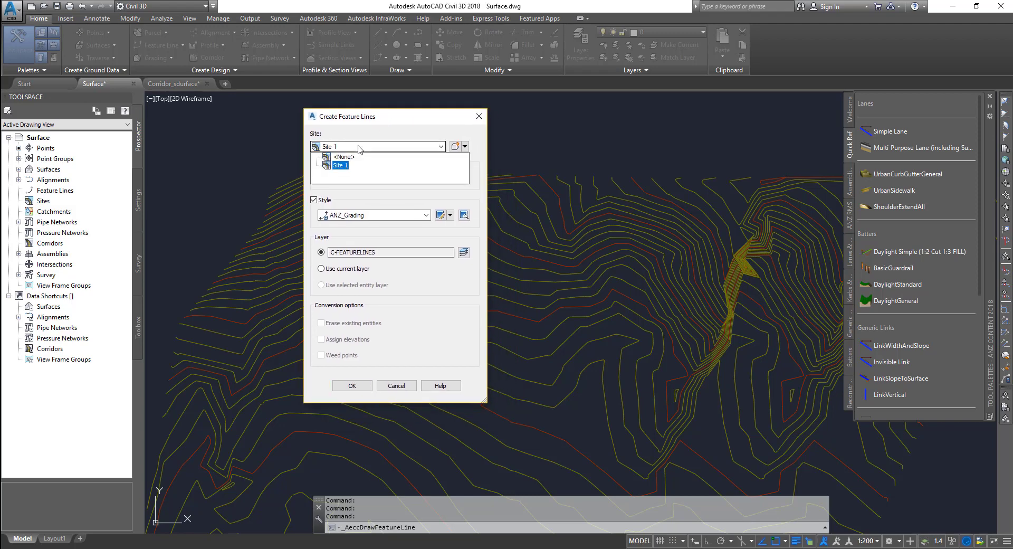
{"action": "left_click", "coordinate": [341, 165]}
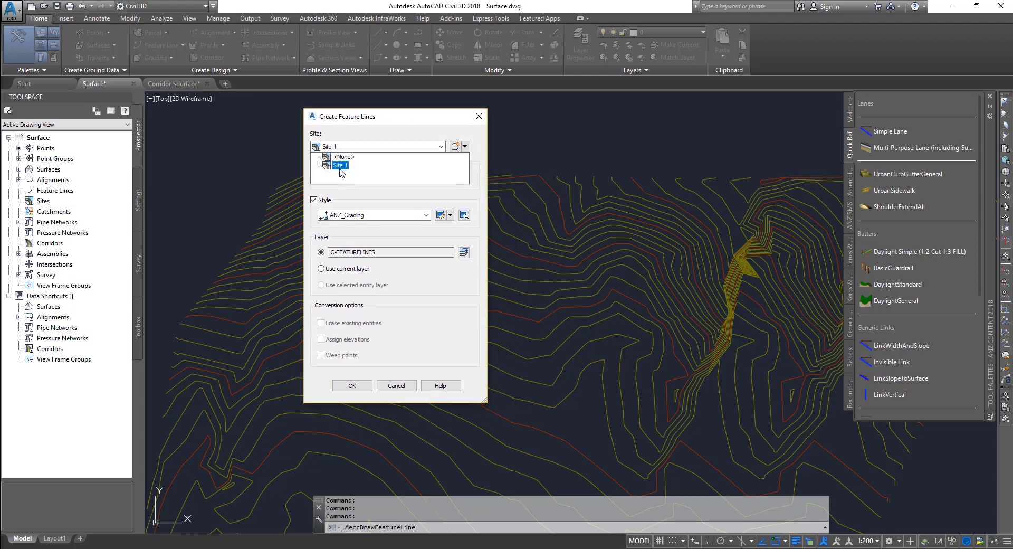
{"action": "key", "text": "Up"}
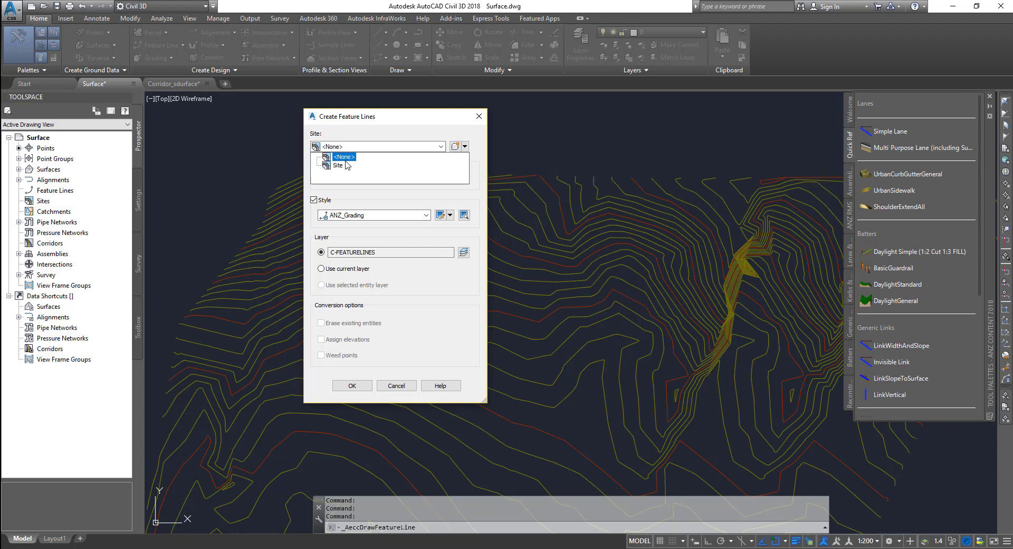
Step: Set the site to <None>, keep ANZ_Grading style and C-FEATURELINES layer, and accept
{"action": "left_click", "coordinate": [341, 166]}
{"action": "key", "text": "Up"}
{"action": "key", "text": "Return"}
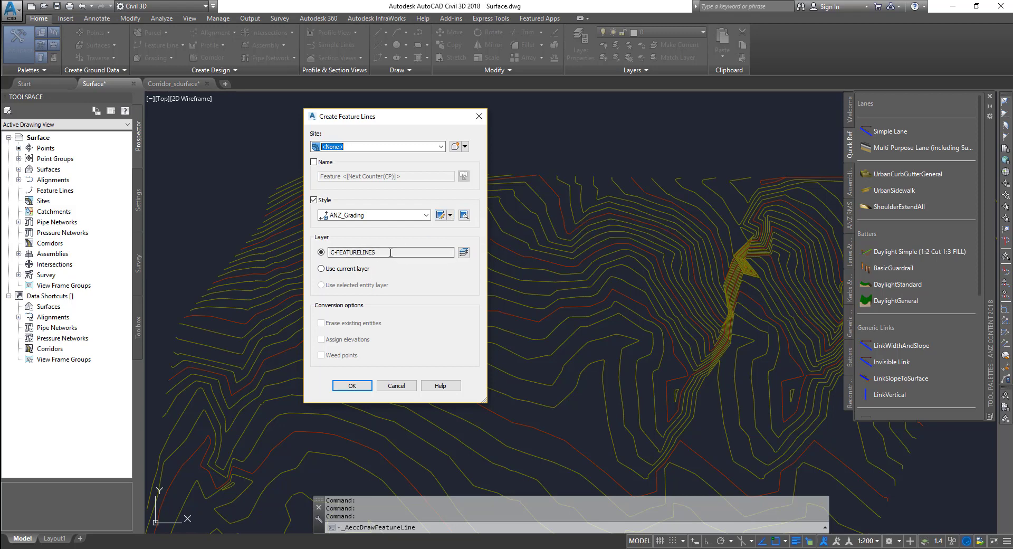
{"action": "key", "text": "Tab"}
{"action": "key", "text": "Tab"}
{"action": "key", "text": "Tab"}
{"action": "key", "text": "Tab"}
{"action": "key", "text": "Tab"}
{"action": "key", "text": "Tab"}
{"action": "key", "text": "Tab"}
{"action": "key", "text": "Tab"}
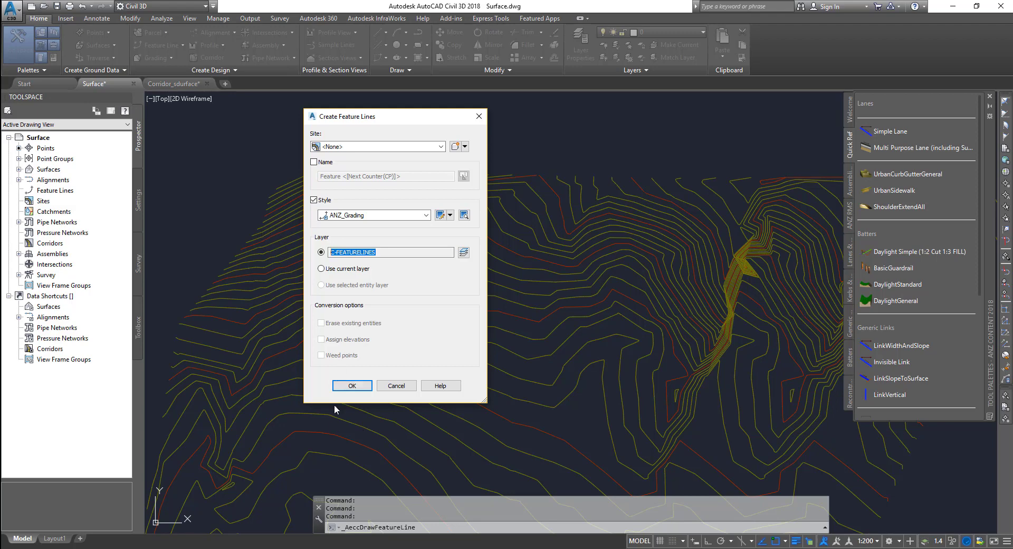
{"action": "left_click", "coordinate": [352, 385]}
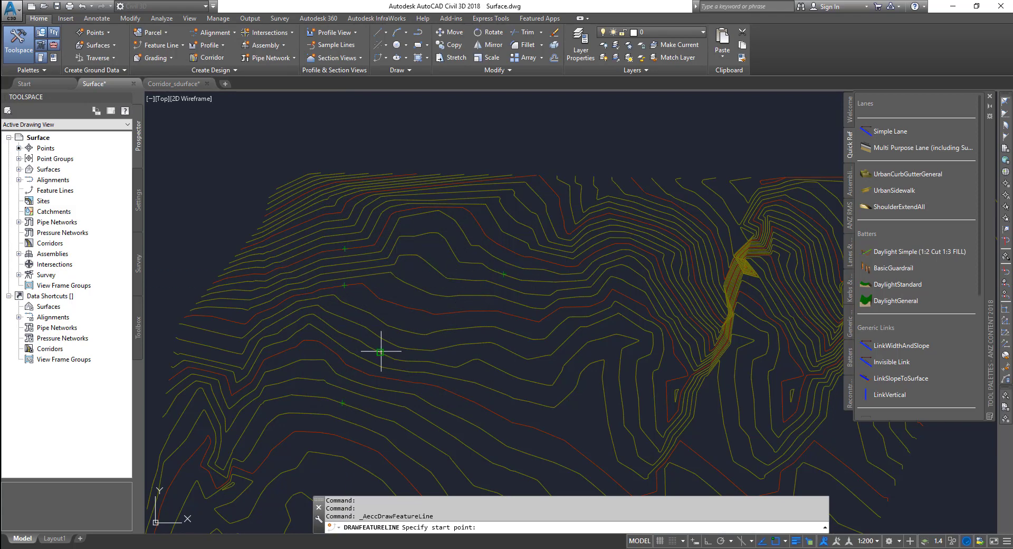
Step: Pick the feature line's start point at elevation 450, then its second point
{"action": "left_click", "coordinate": [344, 247]}
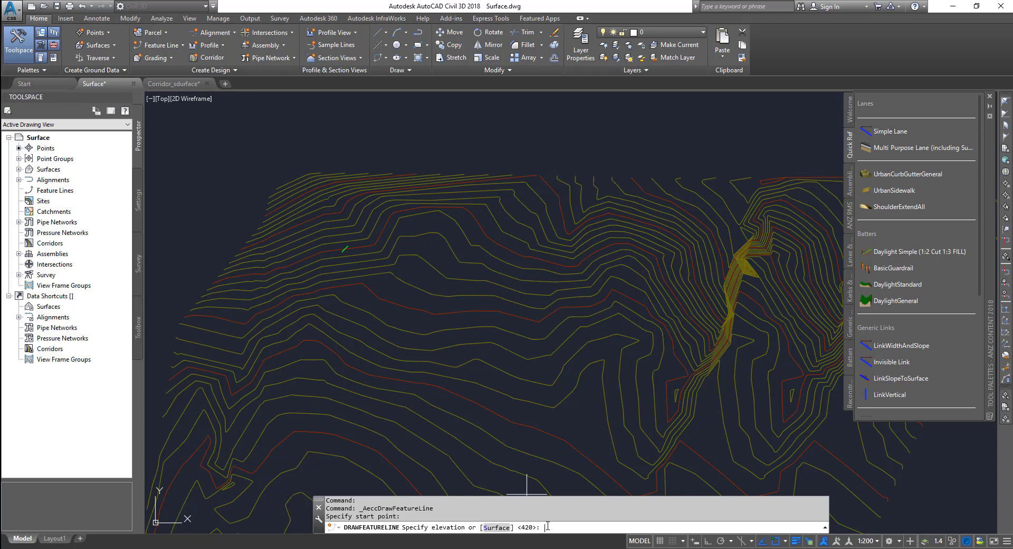
{"action": "type", "text": "450"}
{"action": "key", "text": "Return"}
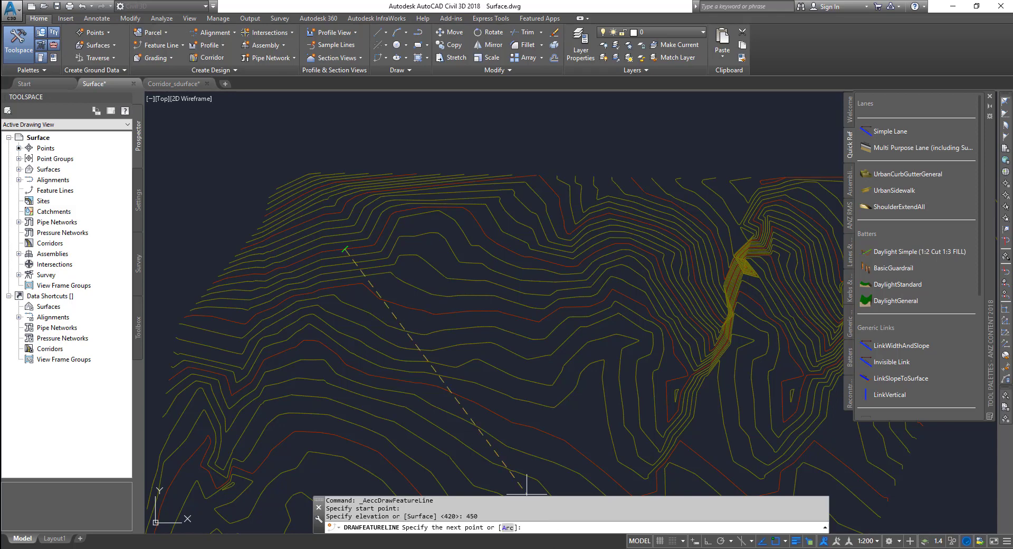
{"action": "left_click", "coordinate": [430, 231]}
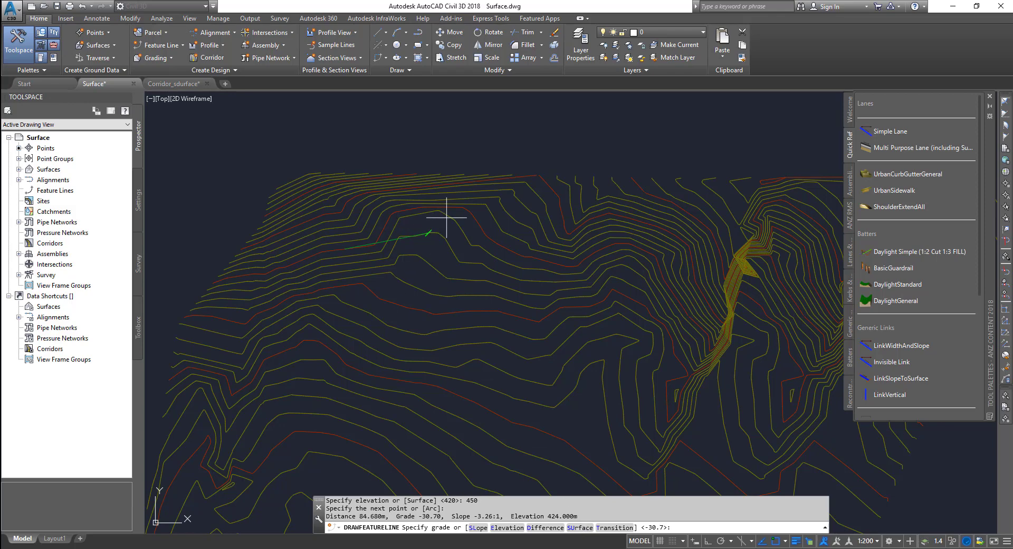
Step: Abandon the transition attempt and end the line at surface elevation 423.995
{"action": "left_click", "coordinate": [622, 528]}
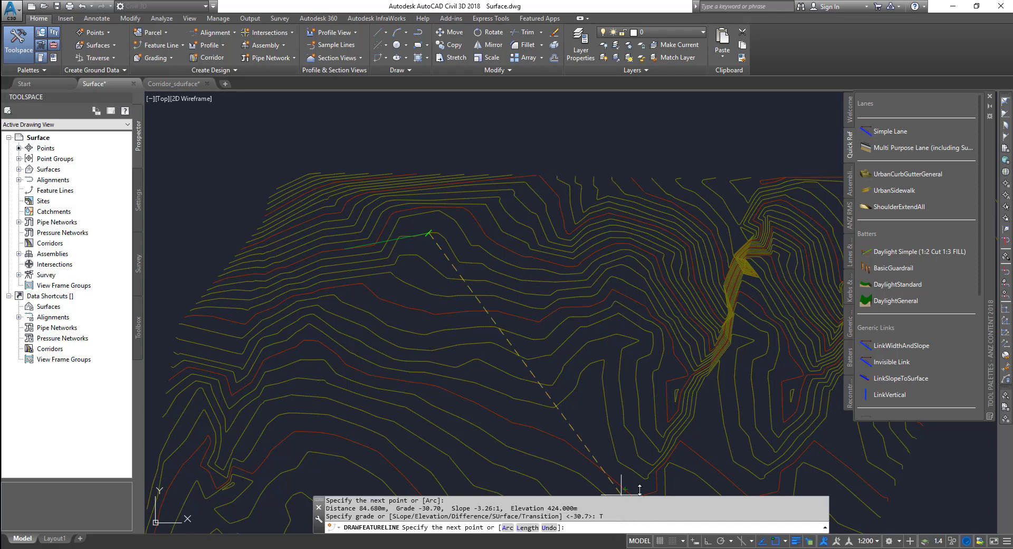
{"action": "left_click", "coordinate": [461, 229]}
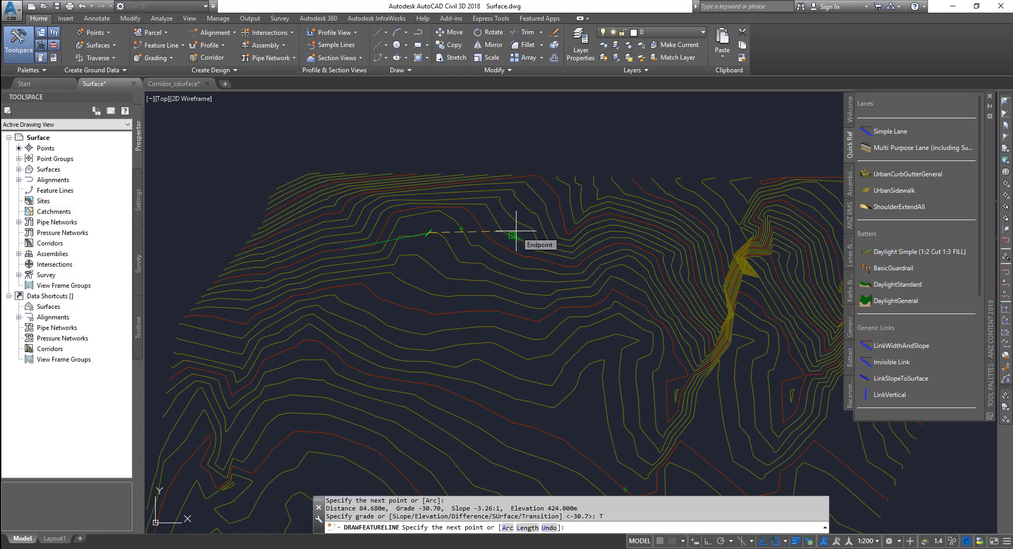
{"action": "left_click", "coordinate": [516, 231]}
{"action": "left_click", "coordinate": [551, 302]}
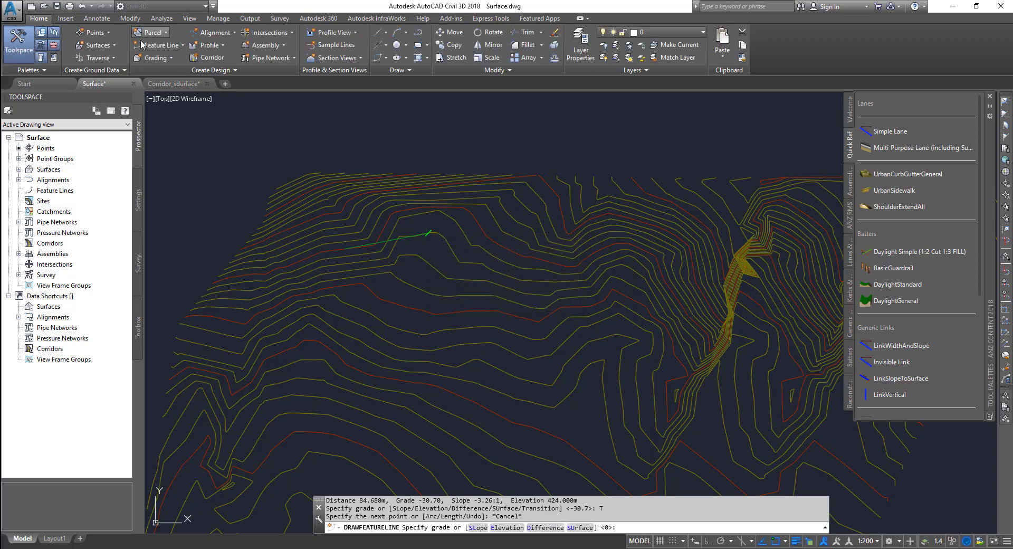
{"action": "type", "text": "SU"}
{"action": "key", "text": "Return"}
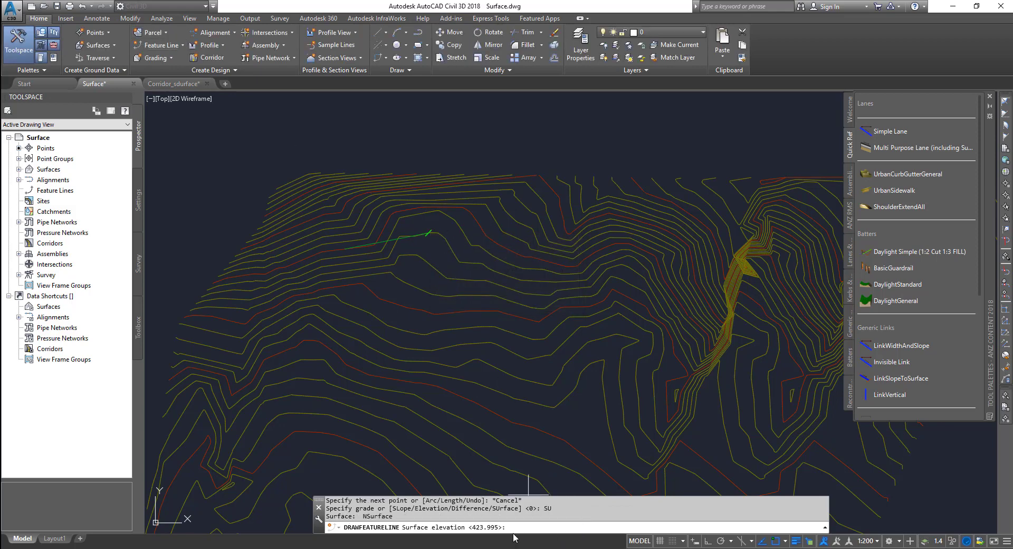
{"action": "key", "text": "Return"}
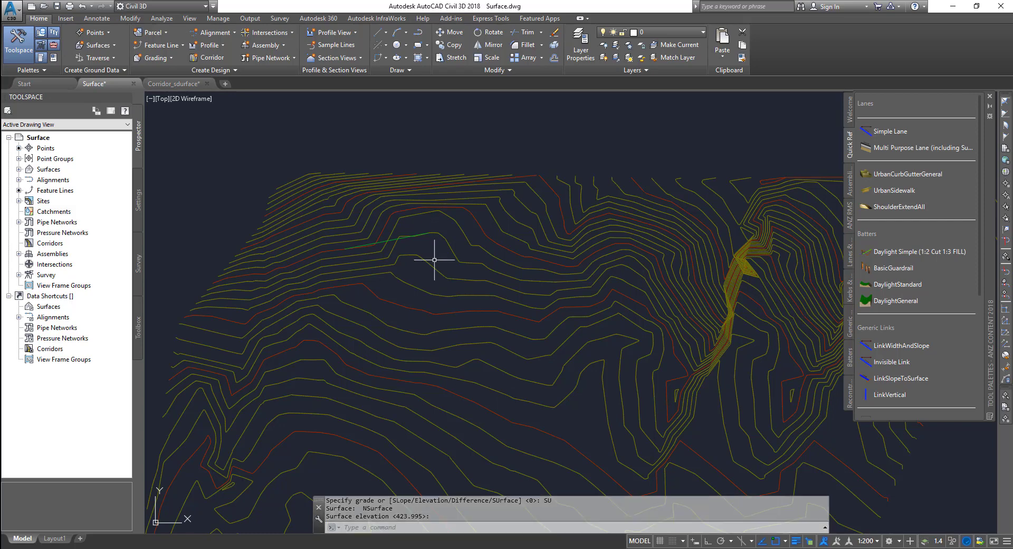
Step: Select the finished feature line to inspect it against the contours
{"action": "left_click", "coordinate": [408, 236]}
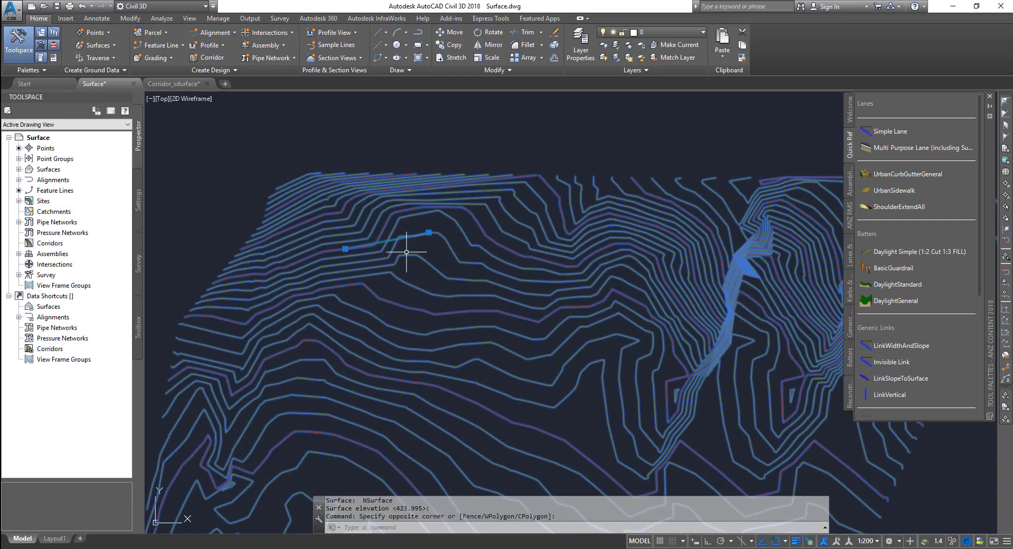
{"action": "key", "text": "Escape"}
{"action": "key", "text": "Escape"}
{"action": "scroll", "coordinate": [364, 265], "scroll_direction": "up", "scroll_amount": 5}
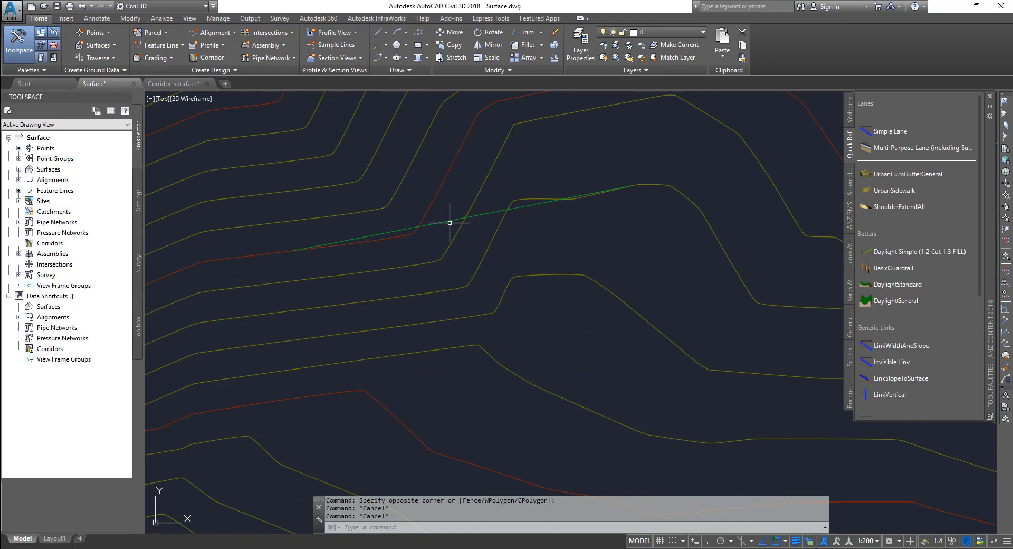
{"action": "left_click", "coordinate": [449, 219]}
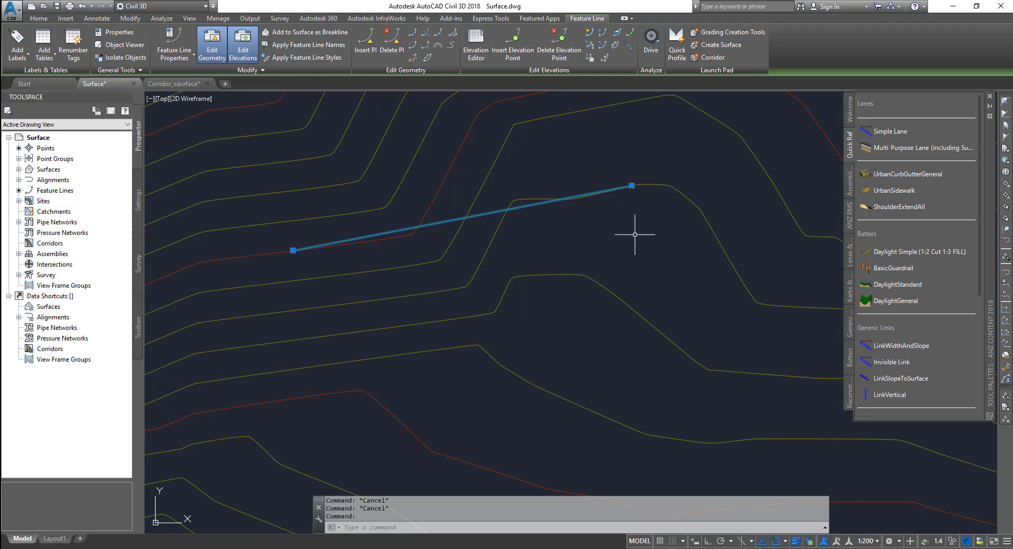
{"action": "key", "text": "Escape"}
{"action": "scroll", "coordinate": [354, 314], "scroll_direction": "down", "scroll_amount": 4}
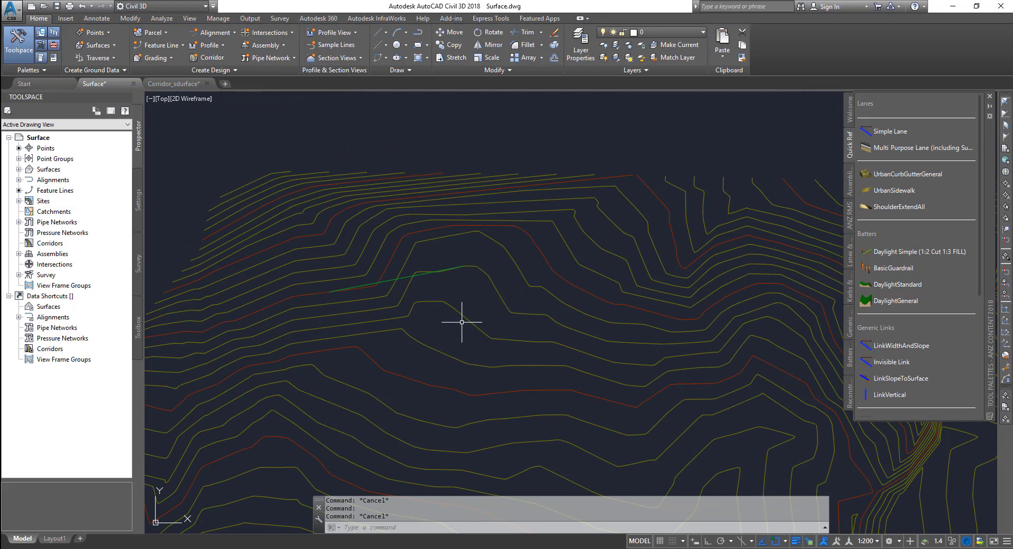
Step: Erase the first feature line and discard a false-start polyline
{"action": "left_click", "coordinate": [388, 276]}
{"action": "left_click", "coordinate": [389, 278]}
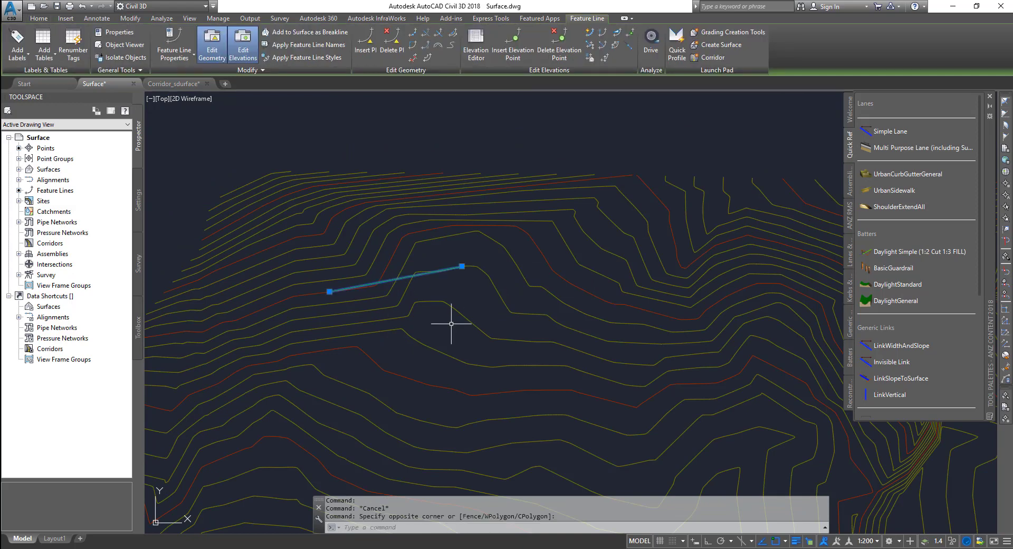
{"action": "key", "text": "Delete"}
{"action": "type", "text": "pl"}
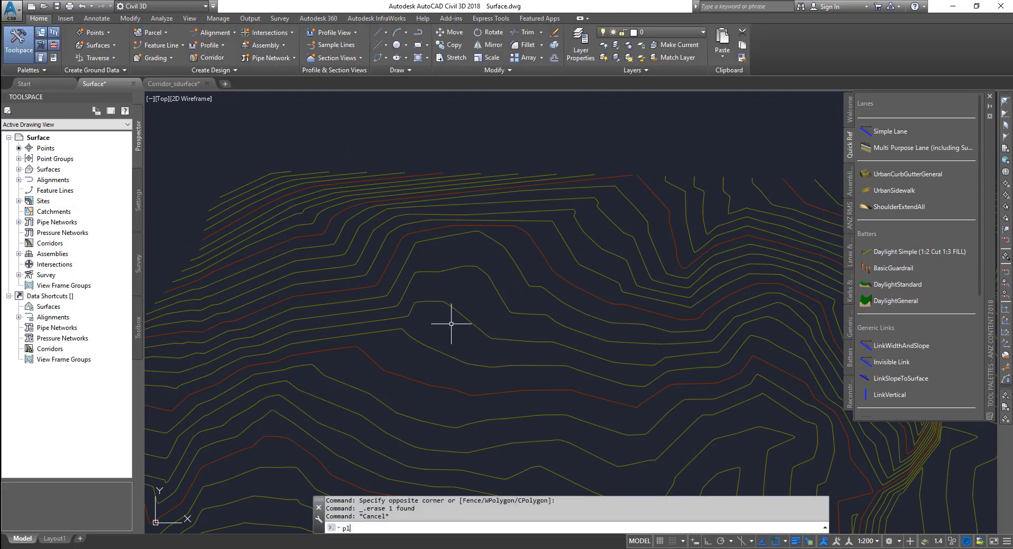
{"action": "key", "text": "Return"}
{"action": "left_click", "coordinate": [308, 283]}
{"action": "left_click", "coordinate": [413, 232]}
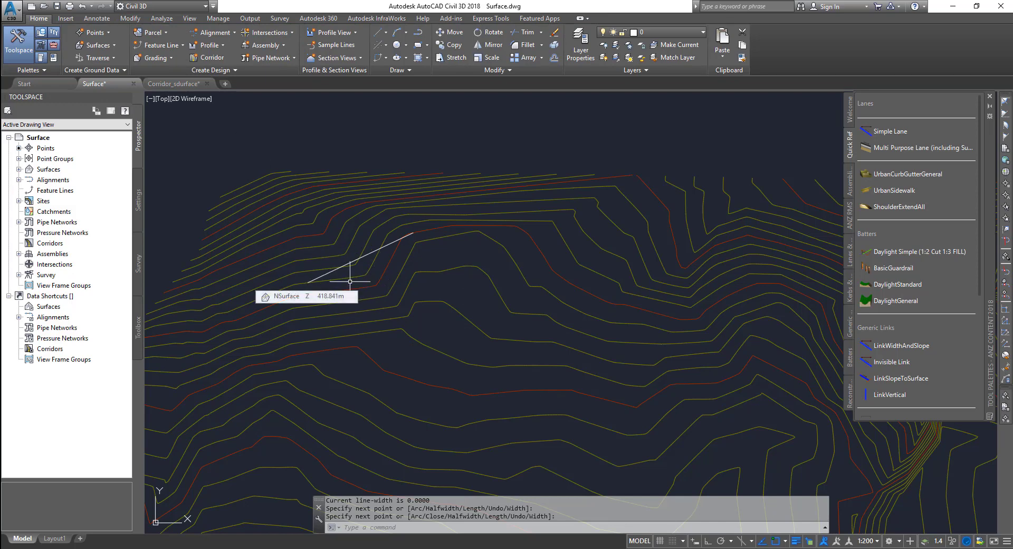
{"action": "key", "text": "Escape"}
{"action": "key", "text": "ctrl+z"}
Step: Draw a four-point, three-segment polyline across the contours from west of the hill
{"action": "type", "text": "pl"}
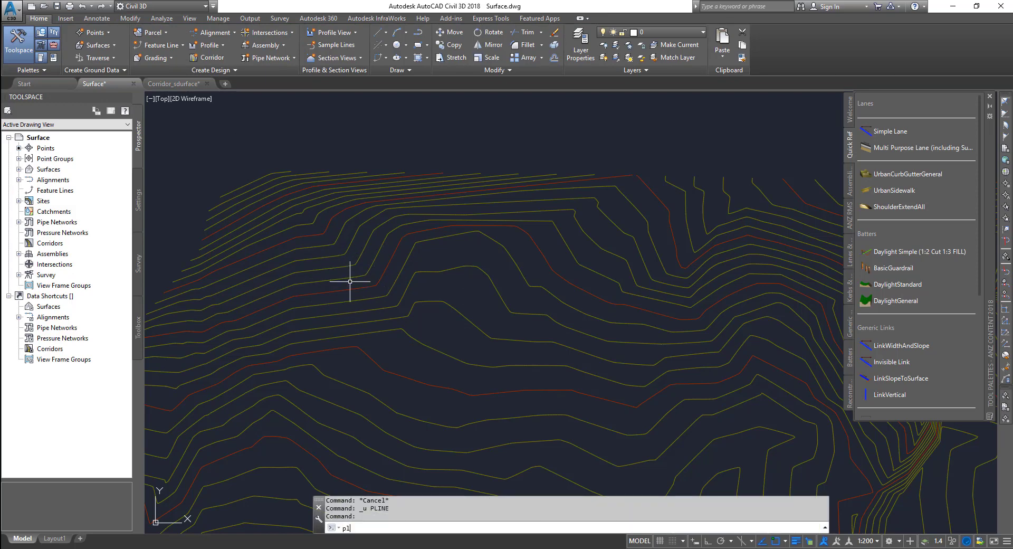
{"action": "key", "text": "Return"}
{"action": "left_click", "coordinate": [252, 255]}
{"action": "left_click", "coordinate": [357, 231]}
{"action": "left_click", "coordinate": [408, 315]}
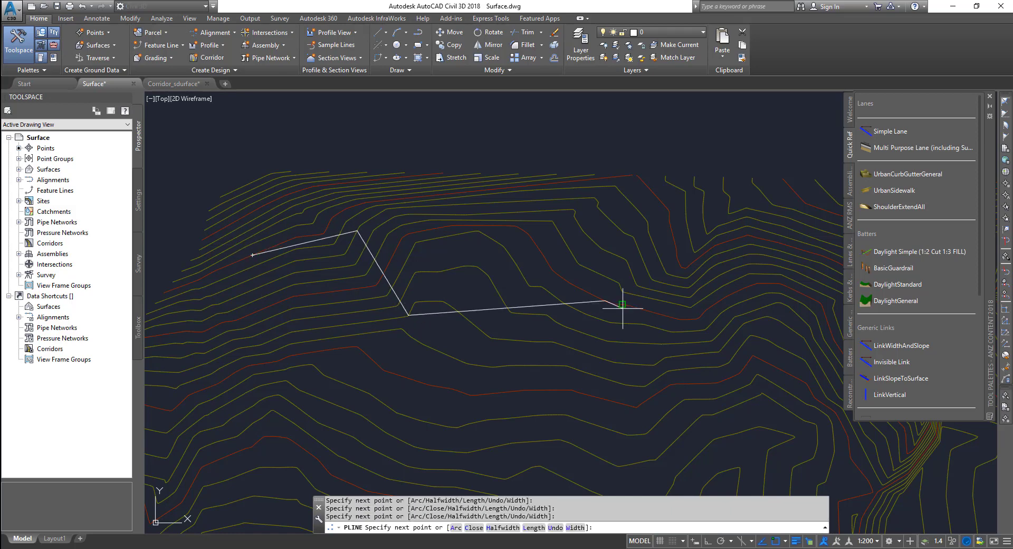
{"action": "left_click", "coordinate": [604, 300]}
{"action": "key", "text": "Return"}
{"action": "left_click", "coordinate": [158, 45]}
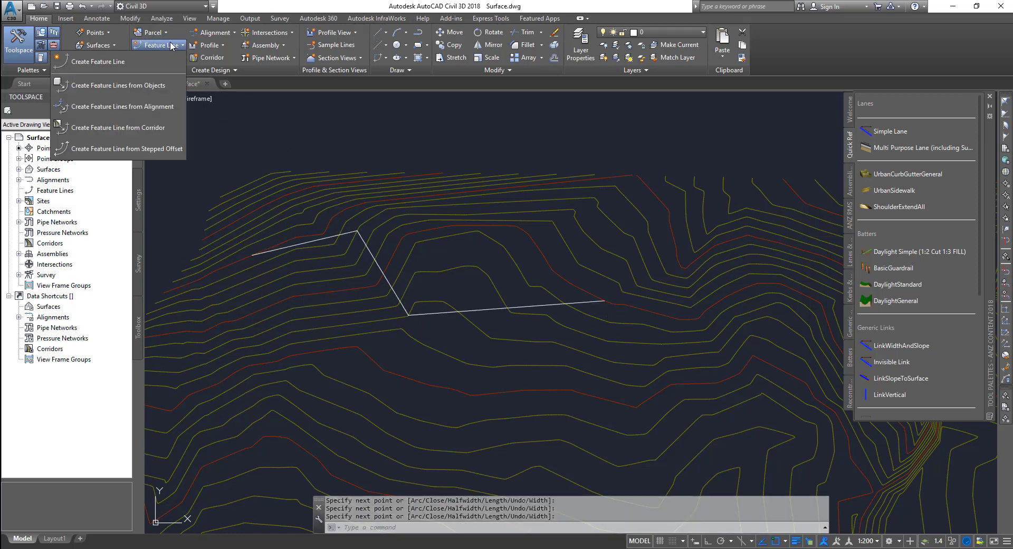
Step: Convert the polyline into an ANZ_Grading feature line, erasing the original polyline
{"action": "left_click", "coordinate": [136, 87]}
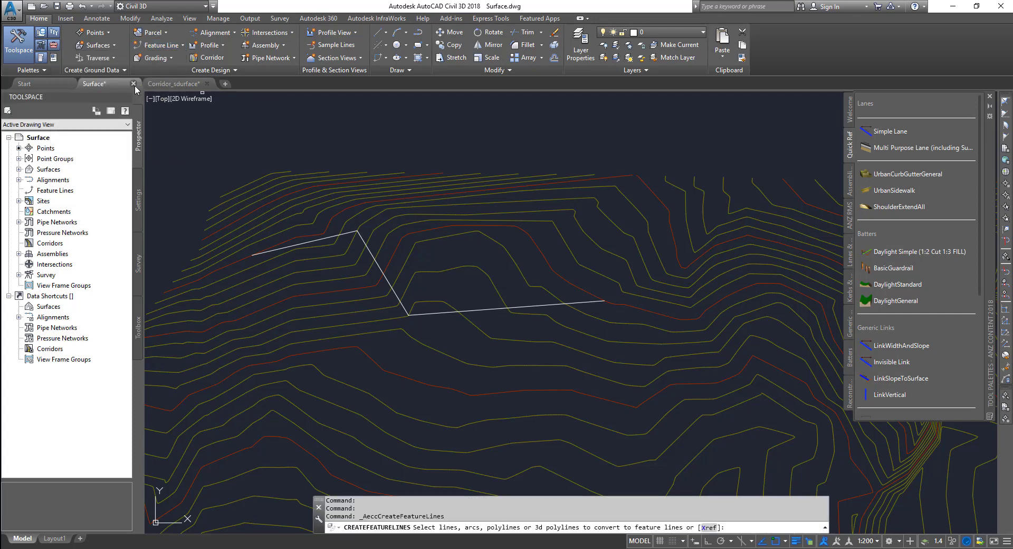
{"action": "left_click", "coordinate": [297, 244]}
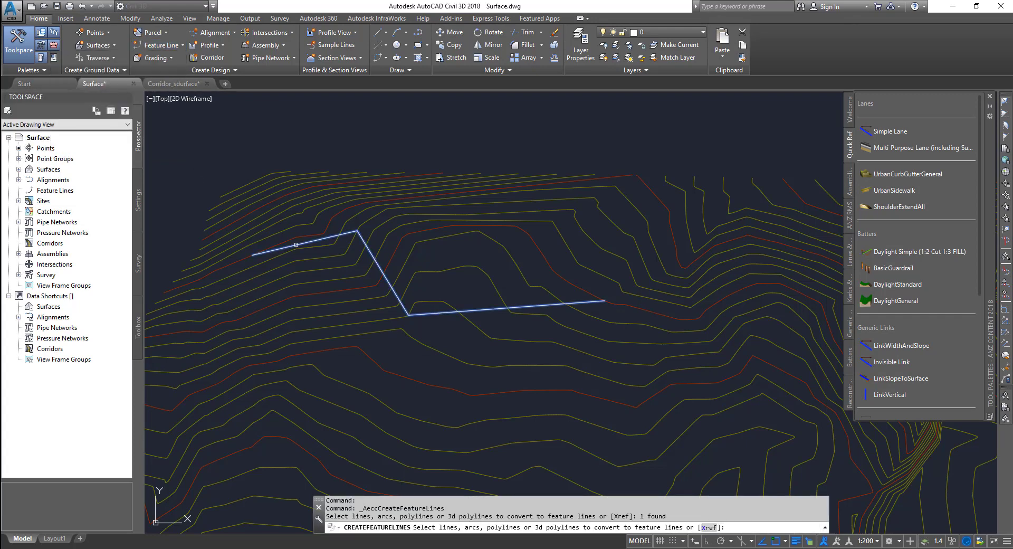
{"action": "key", "text": "Return"}
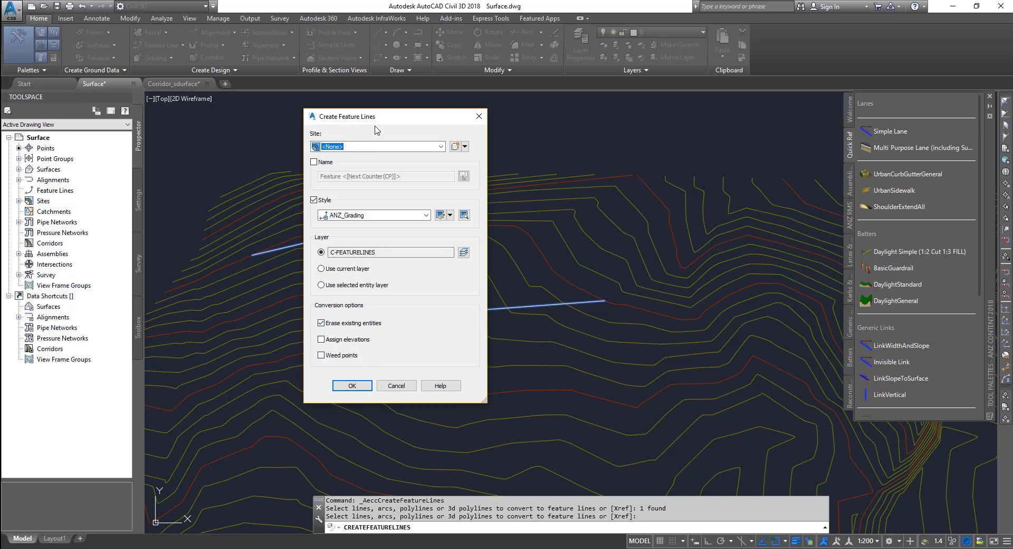
{"action": "left_click_drag", "start_coordinate": [387, 124], "coordinate": [633, 130]}
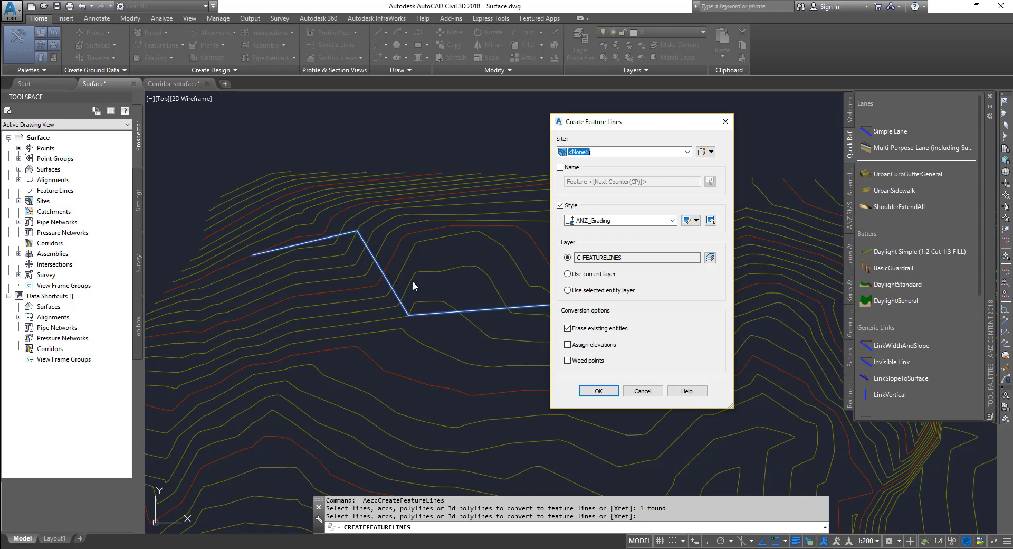
{"action": "left_click", "coordinate": [601, 392]}
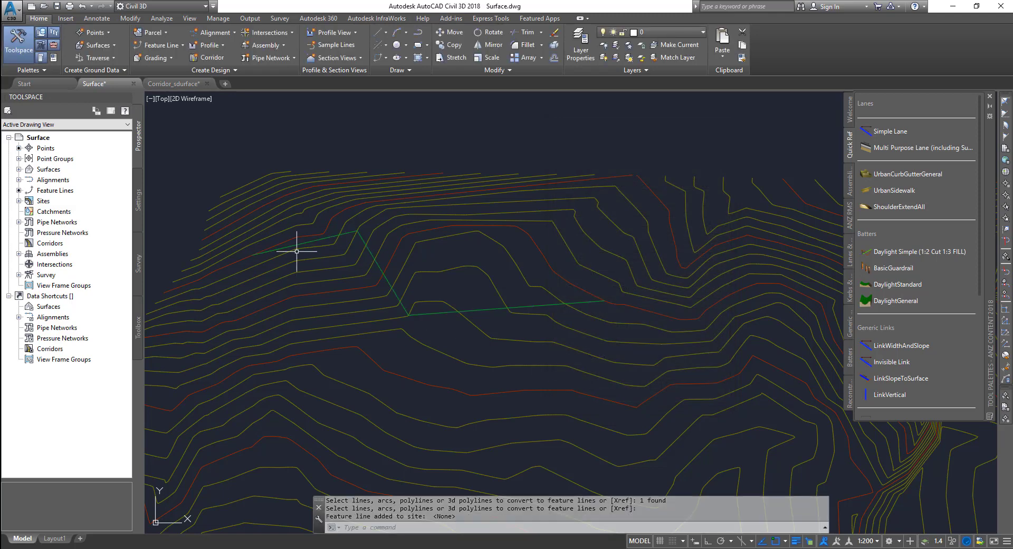
{"action": "left_click", "coordinate": [340, 235]}
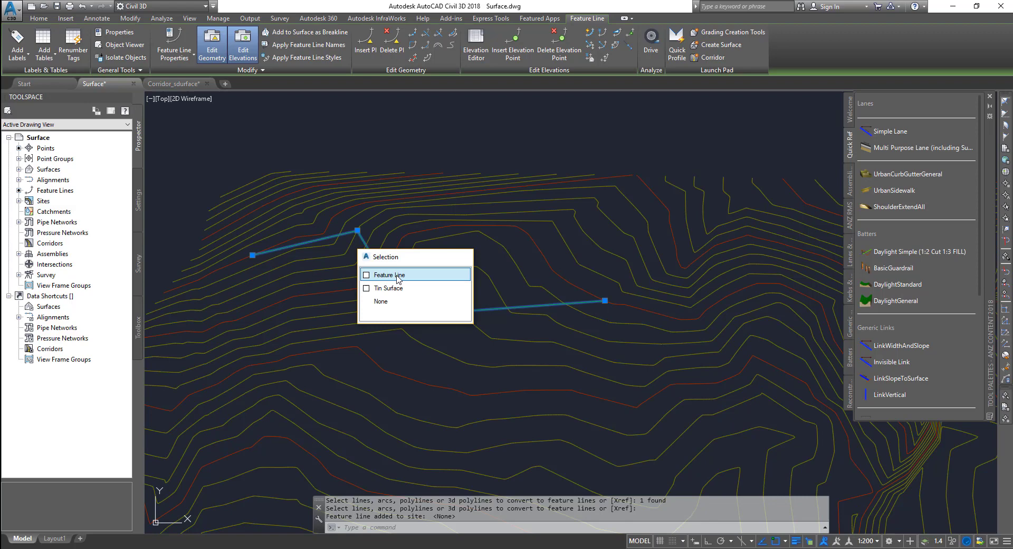
{"action": "left_click", "coordinate": [354, 278]}
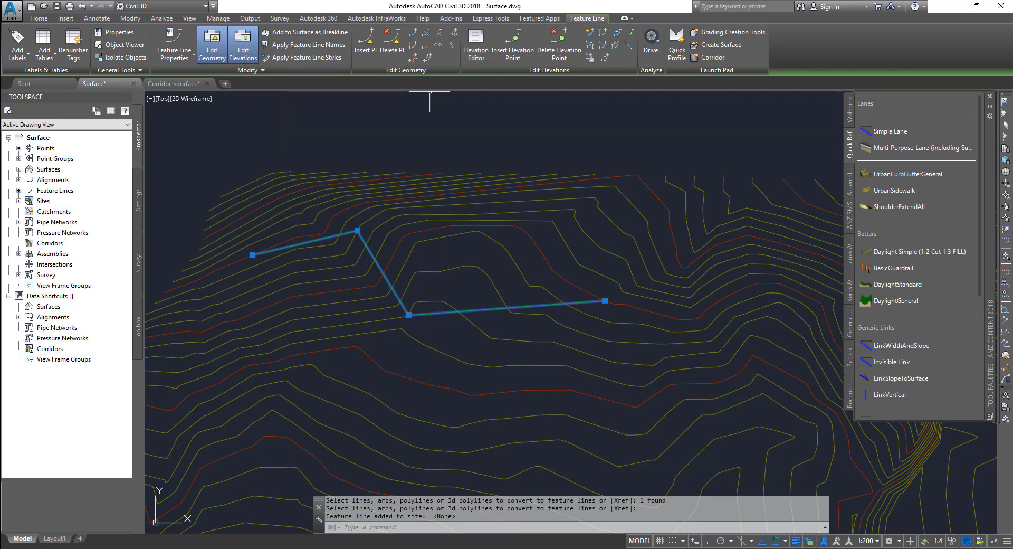
{"action": "key", "text": "Escape"}
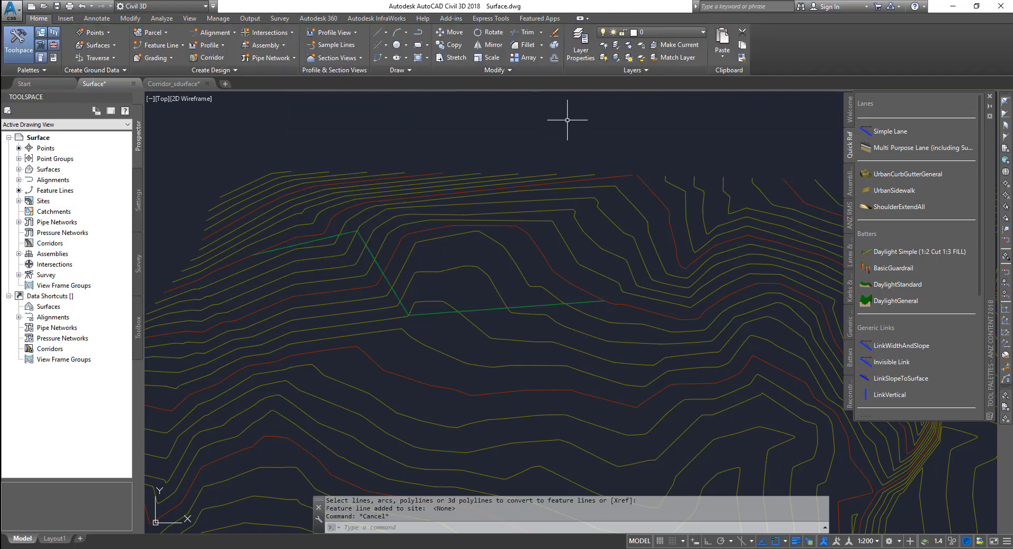